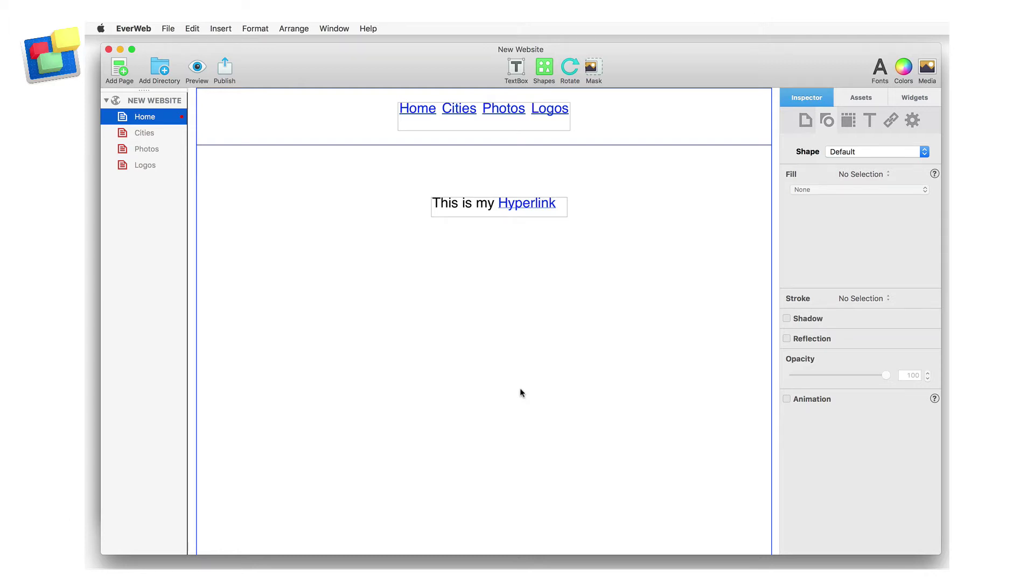
Step: Select the word 'Hyperlink' and show its blue normal, red rollover and yellow visited link settings
left_click(541, 211)
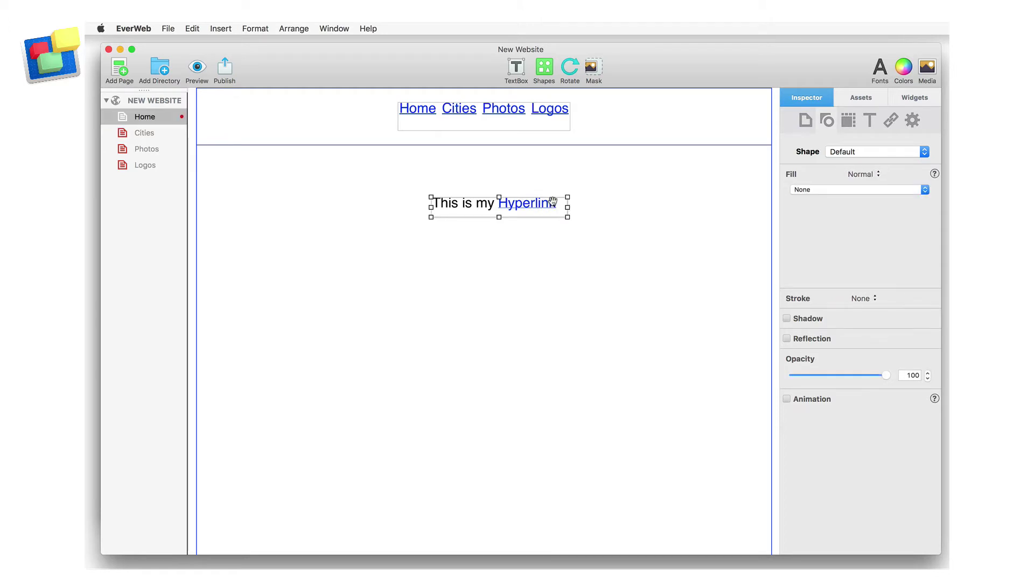
double_click(537, 203)
double_click(537, 203)
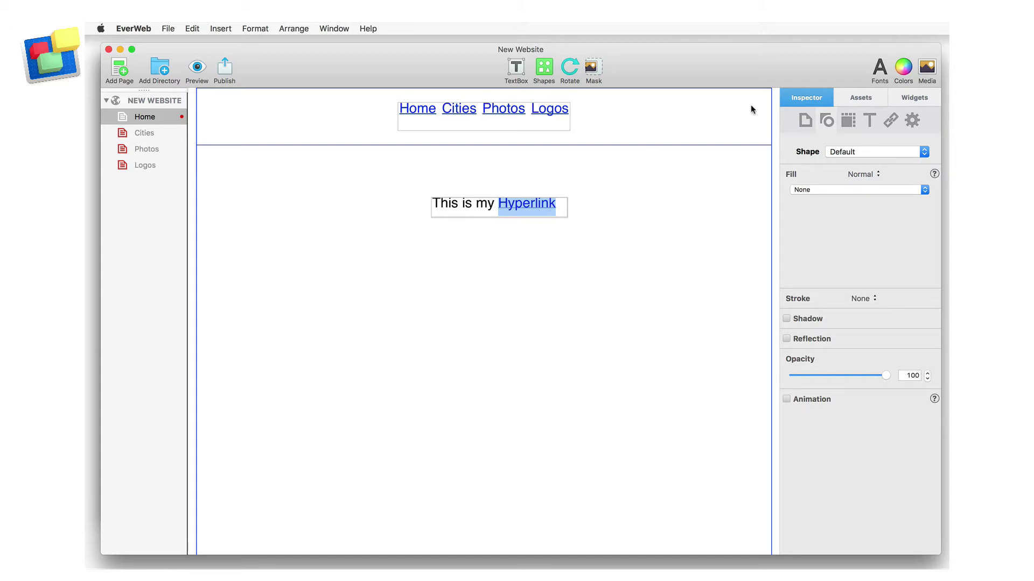
left_click(892, 123)
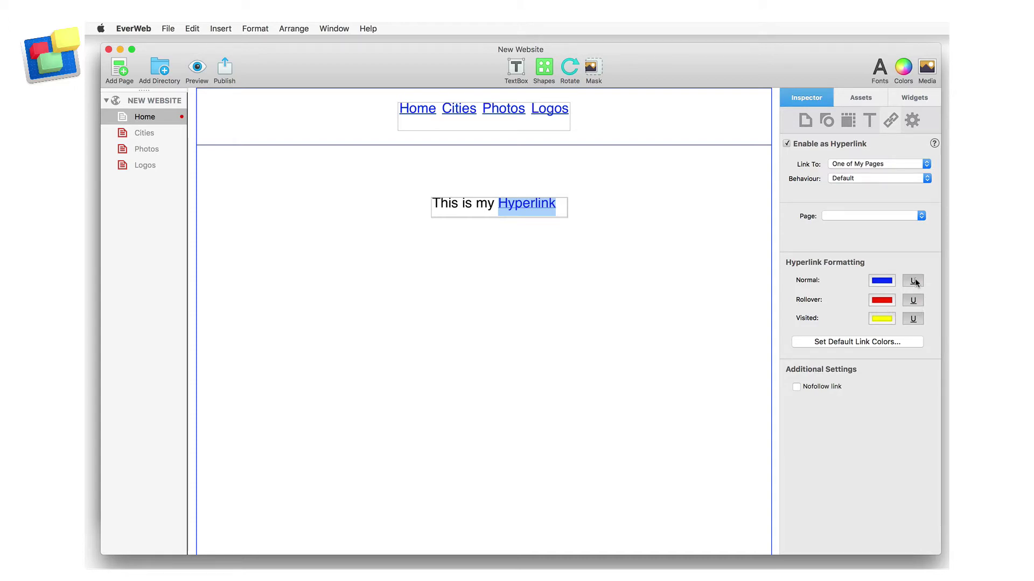
Step: Exit text editing and select the navigation menu to check its blue, red and purple link colours
key("Escape")
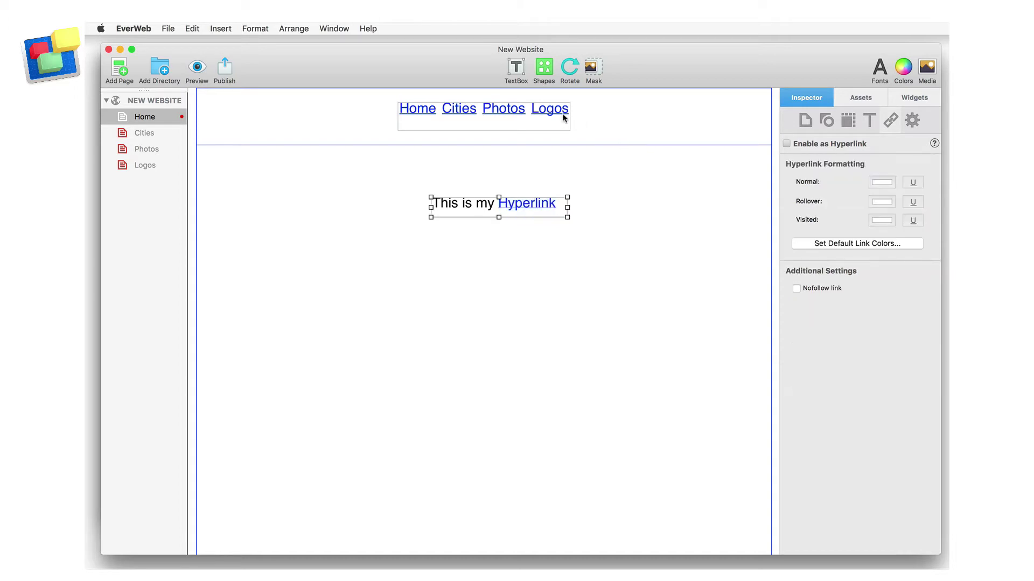
left_click(563, 113)
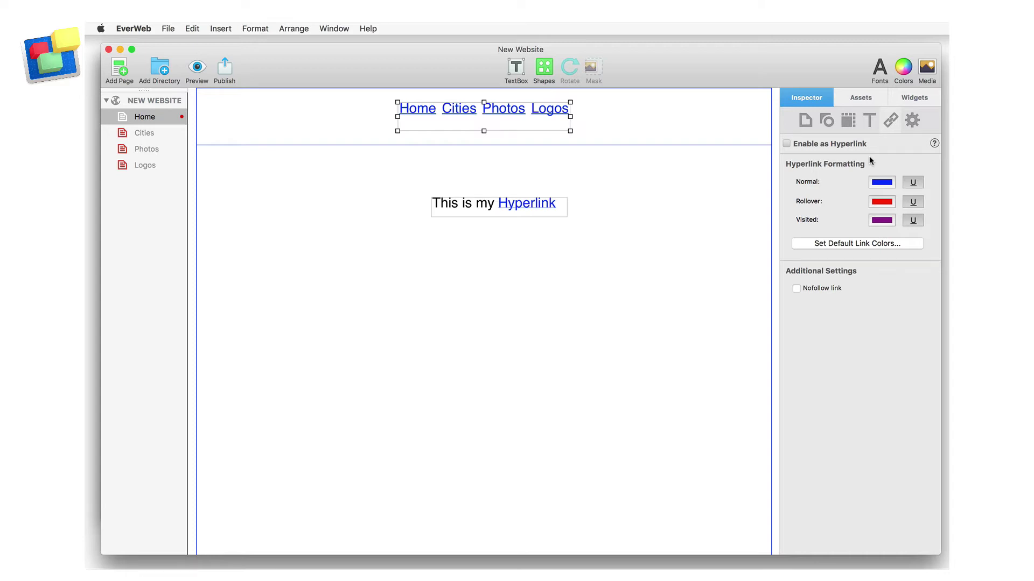
Step: Insert an arrow shape below the sentence and widen it to about 228 by 126 px
left_click(544, 67)
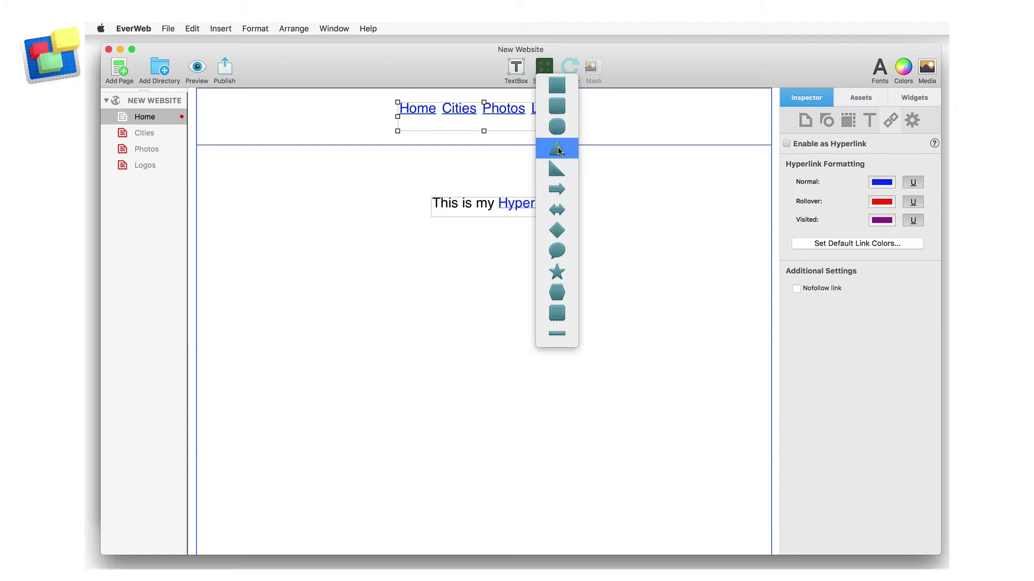
left_click(560, 192)
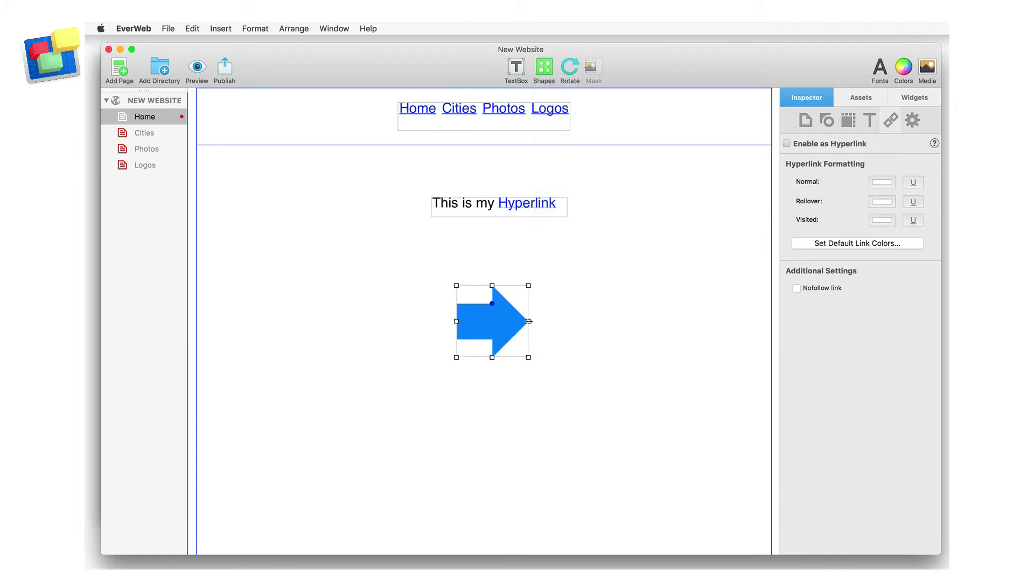
left_click_drag(529, 321, 588, 322)
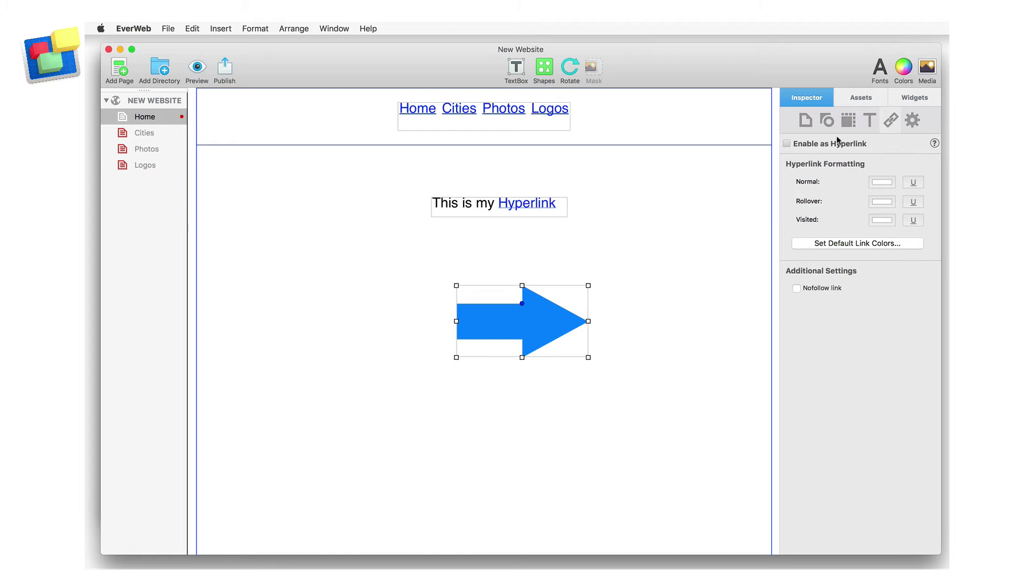
left_click(828, 122)
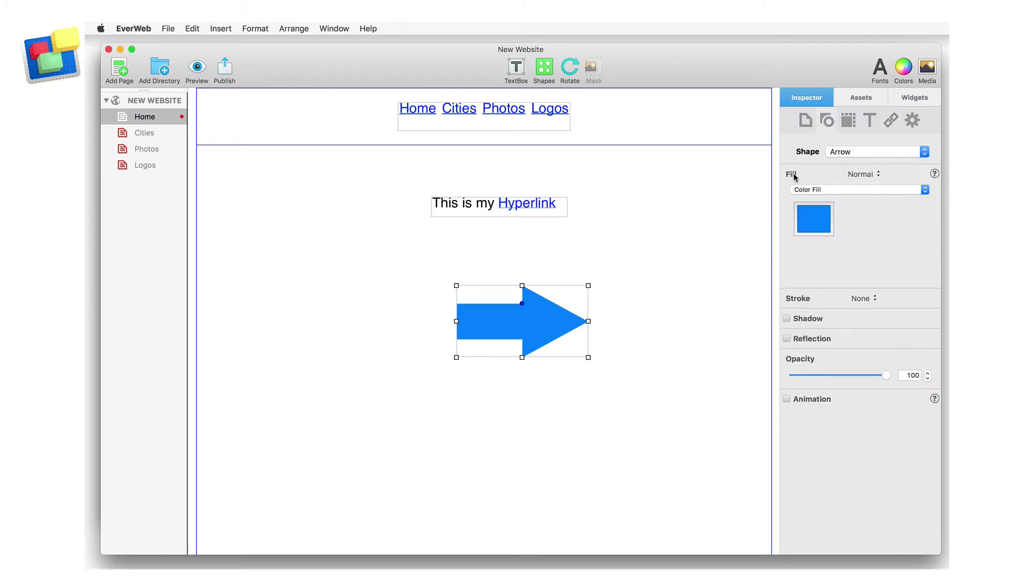
Step: Give the arrow a Mouse Over colour fill in the bright green Spring pencil colour
left_click(872, 176)
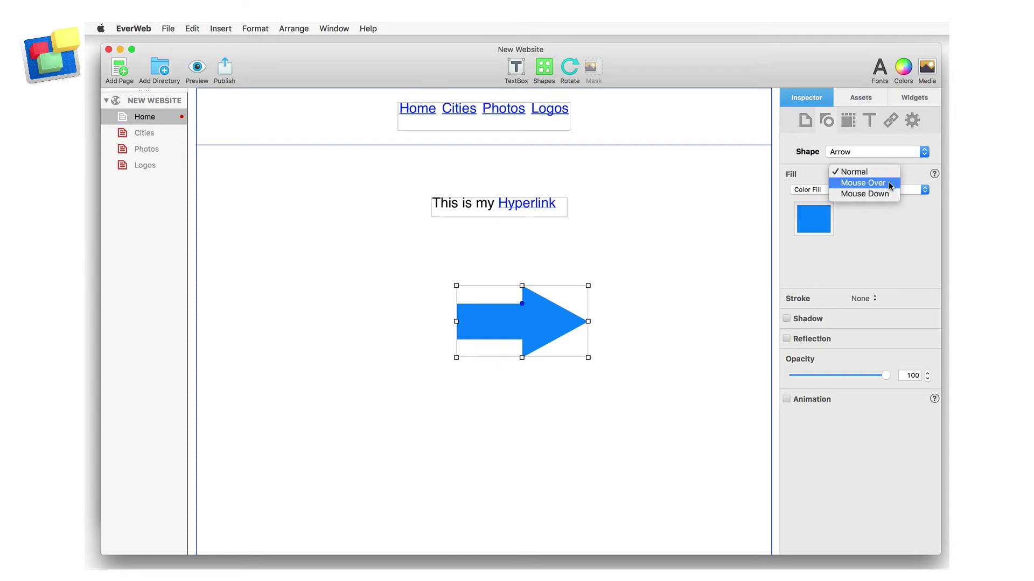
left_click(889, 183)
left_click(871, 189)
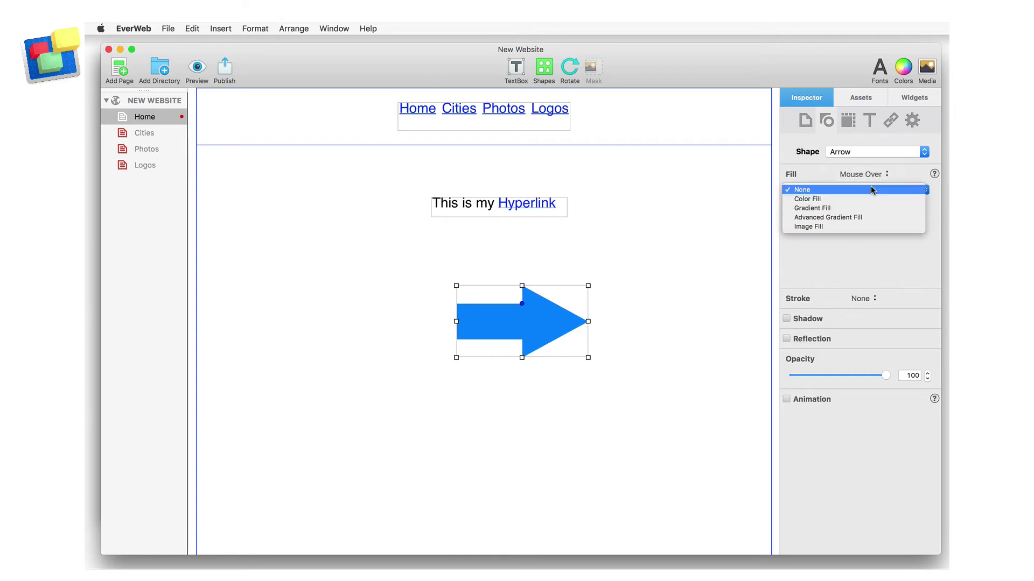
left_click(822, 199)
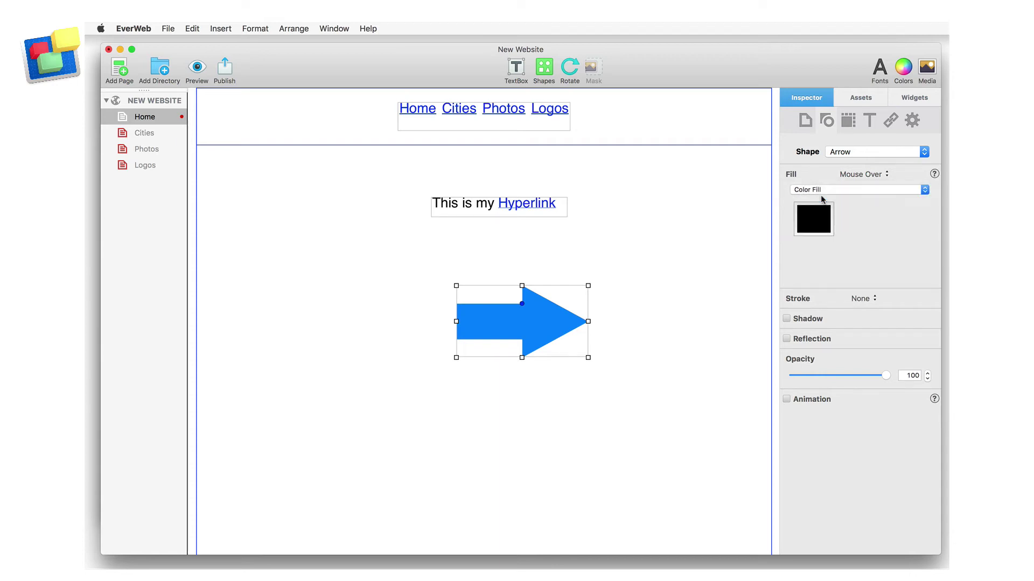
left_click(815, 218)
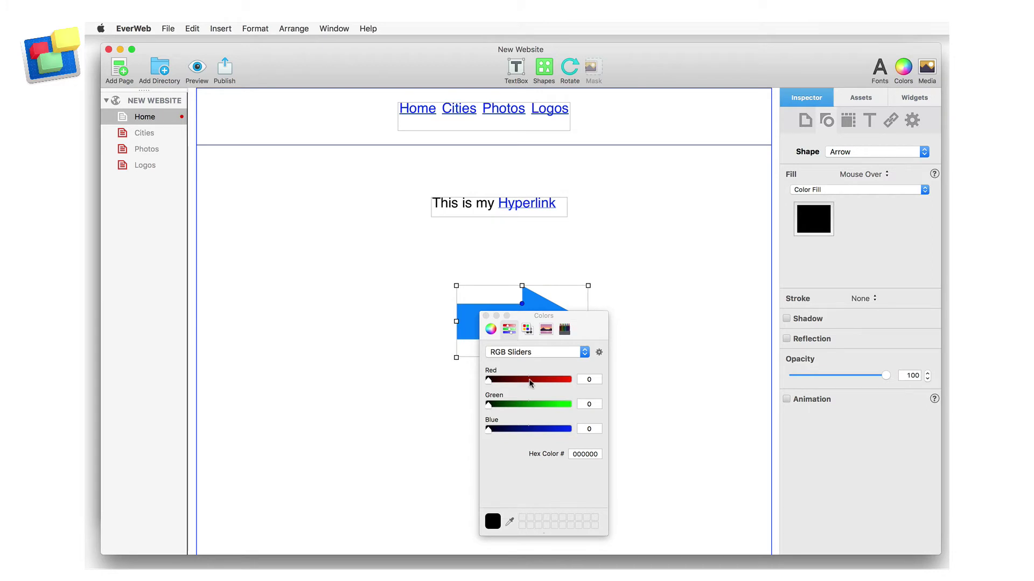
left_click(564, 329)
left_click(524, 454)
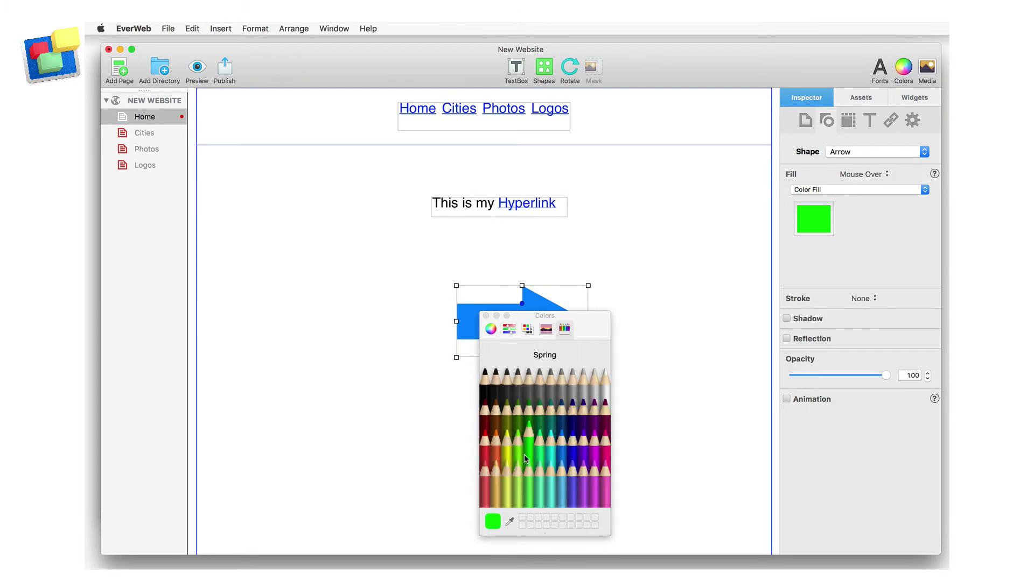
left_click(486, 316)
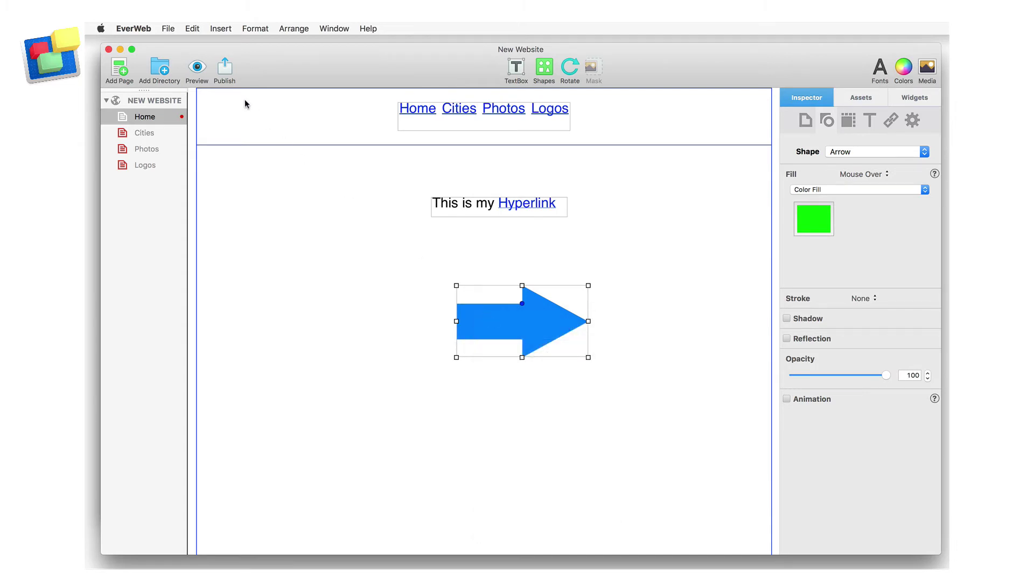
left_click(197, 70)
left_click(237, 104)
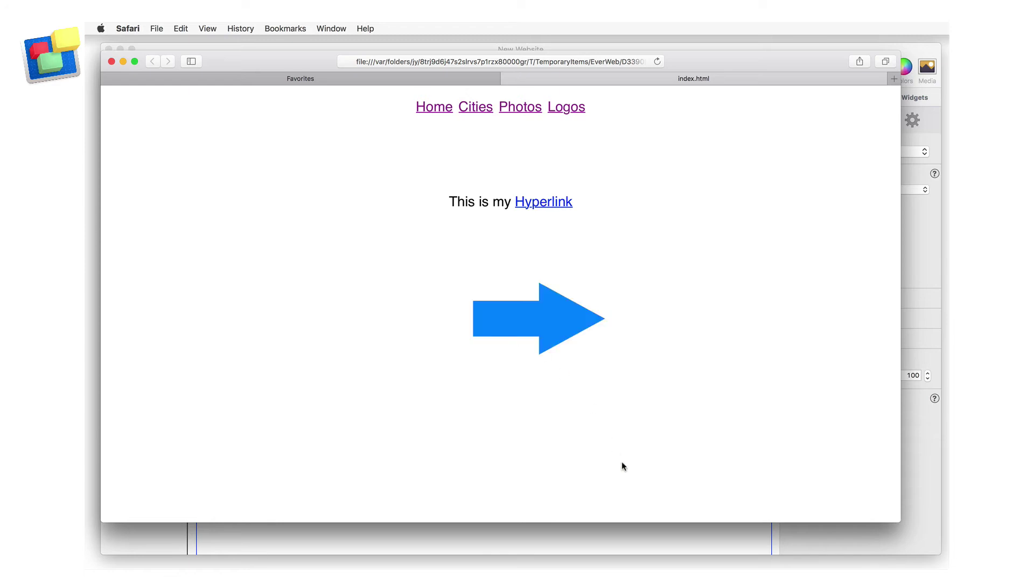
left_click(687, 545)
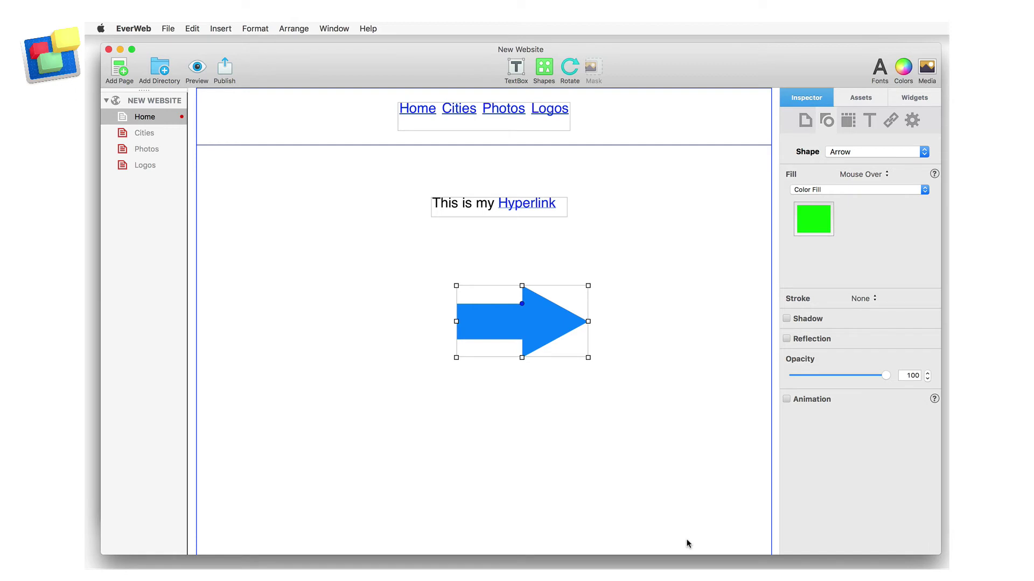
Step: Enable the arrow as a hyperlink pointing to the Cities page
left_click(892, 121)
left_click(786, 143)
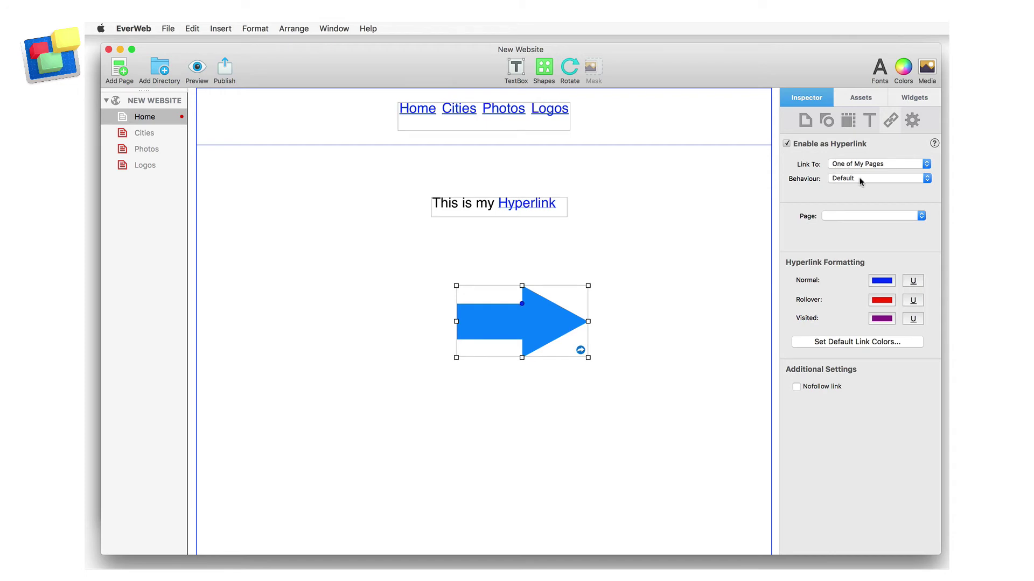
left_click(859, 216)
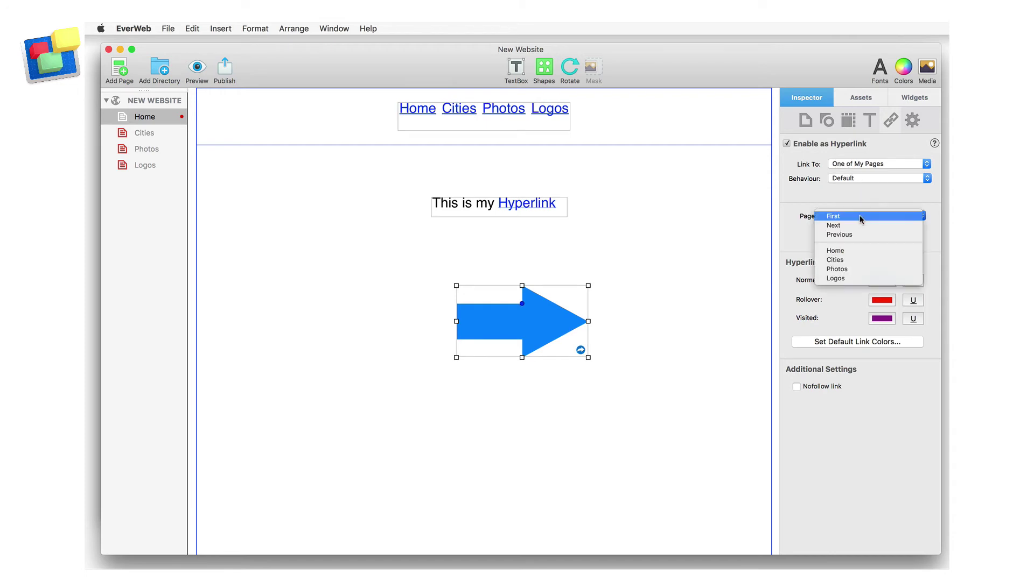
left_click(845, 261)
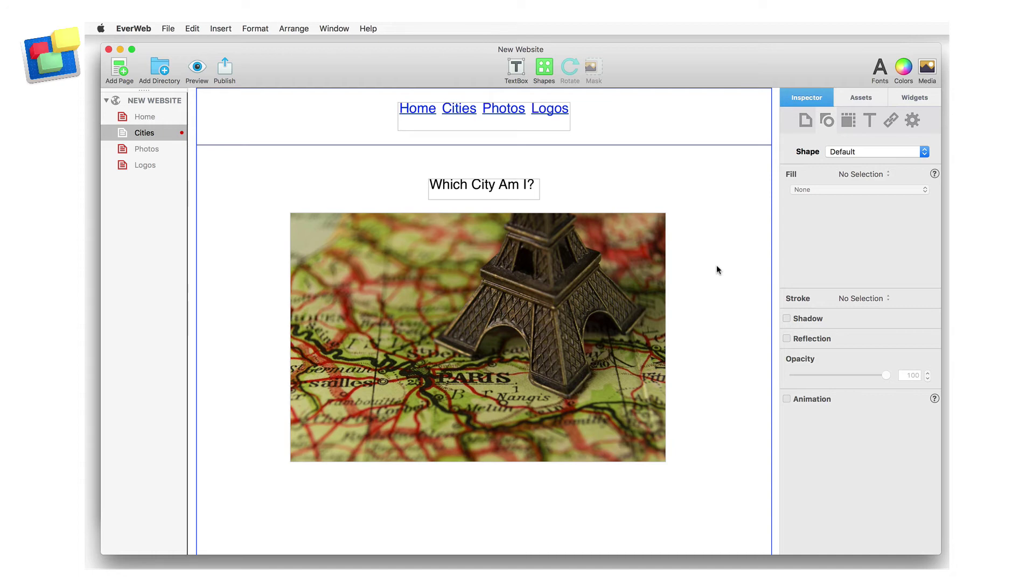
Step: Add a text box on the Paris photo, clear its placeholder text, and move it over the Eiffel Tower
left_click(557, 272)
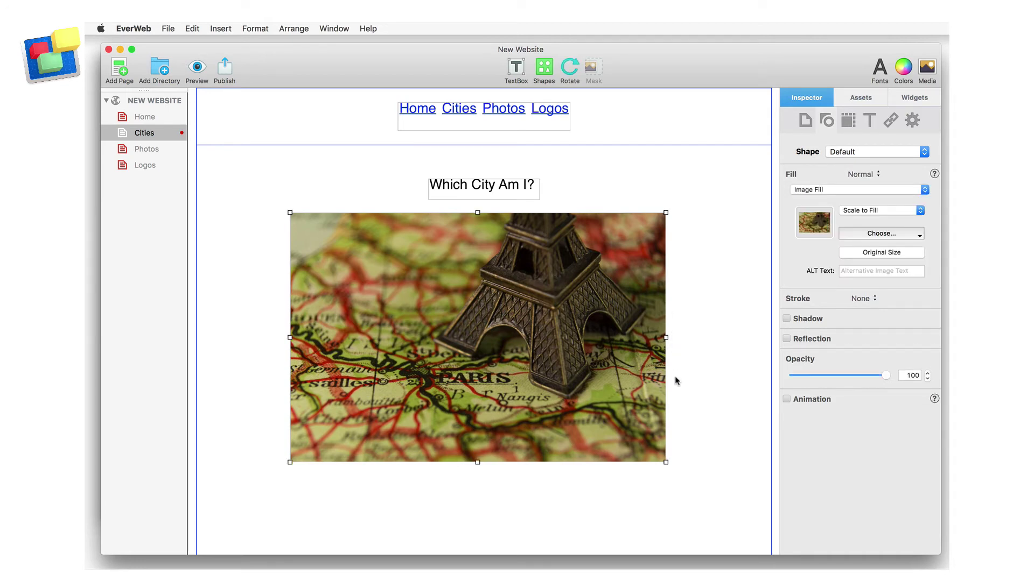
left_click(517, 68)
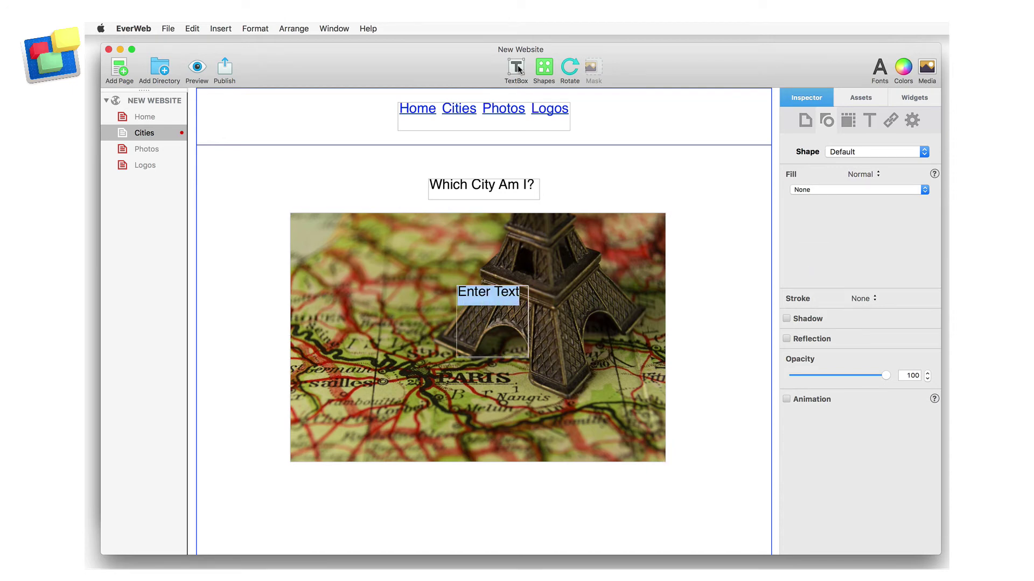
key("BackSpace")
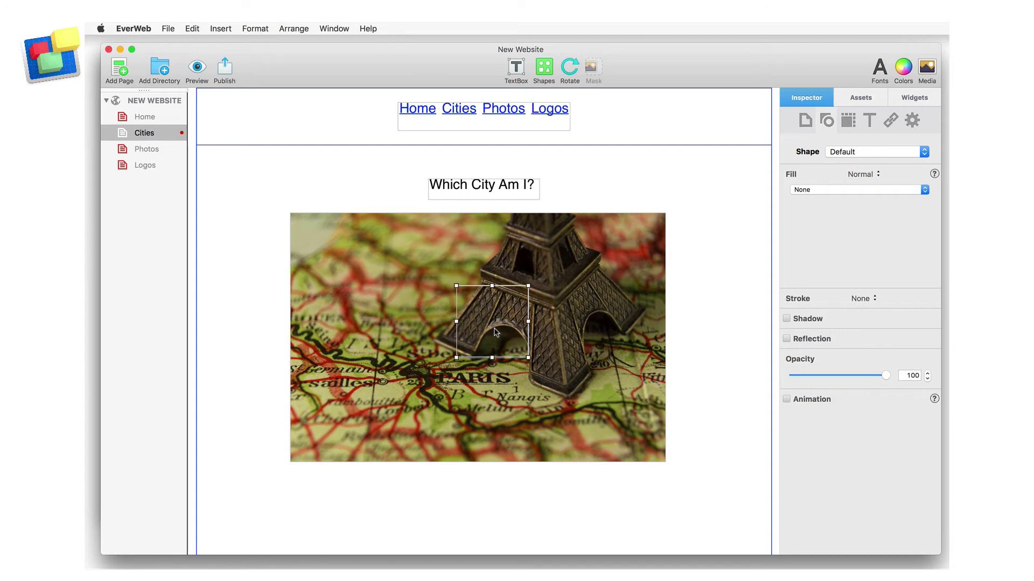
left_click_drag(527, 315, 641, 259)
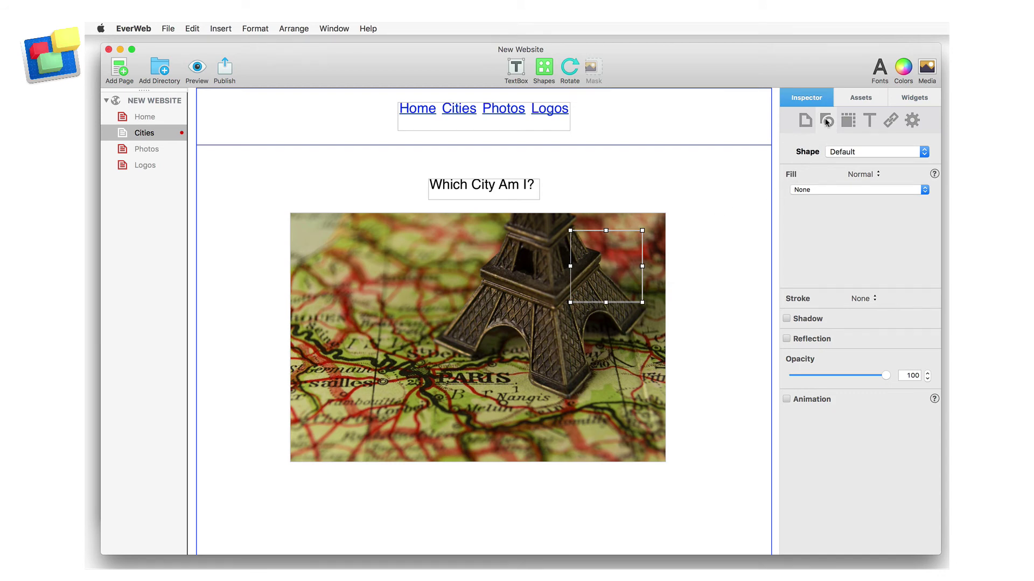
Step: Give the empty box a Mouse Over image fill of paris-text.png
left_click(866, 175)
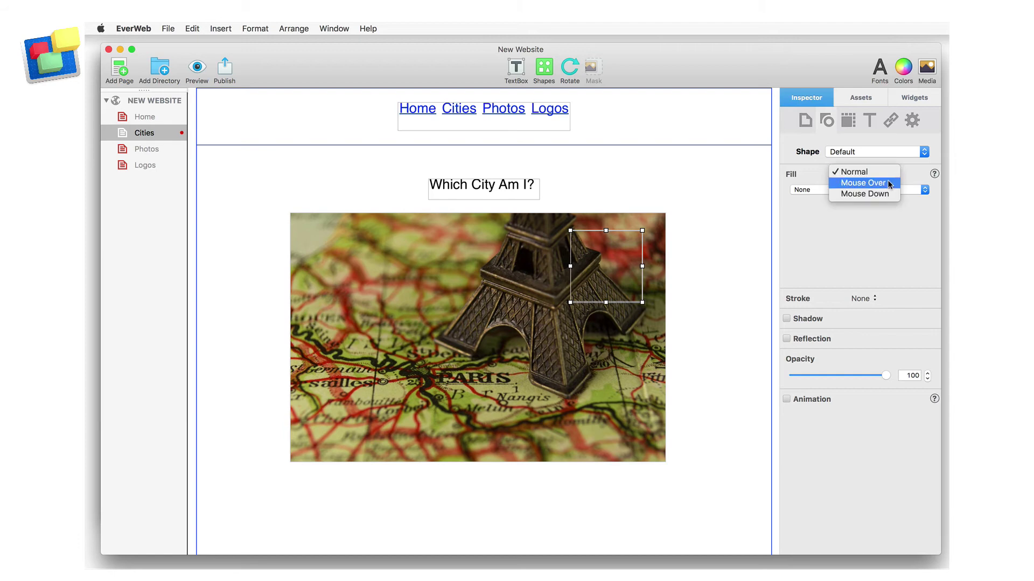
left_click(890, 183)
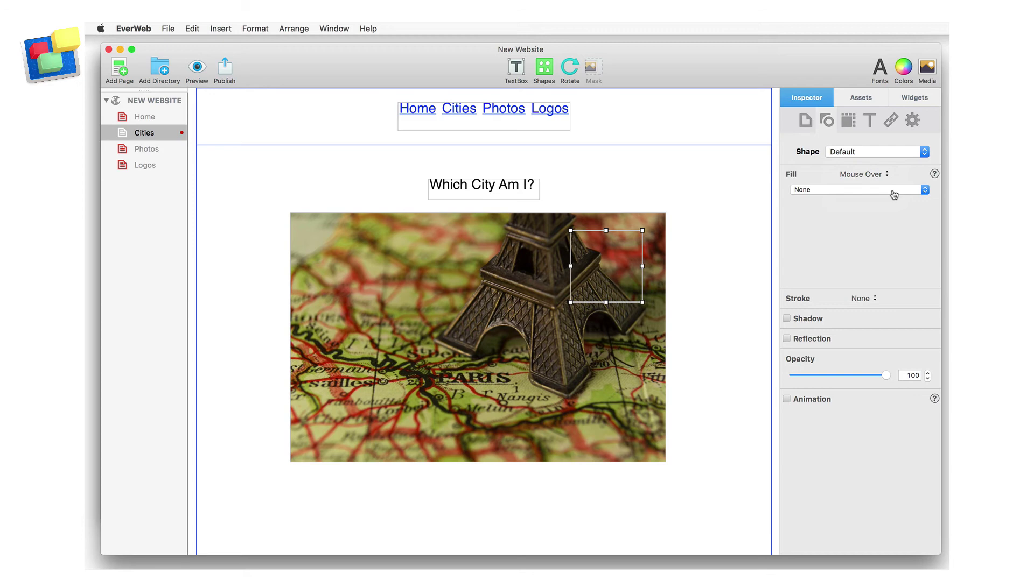
left_click(894, 194)
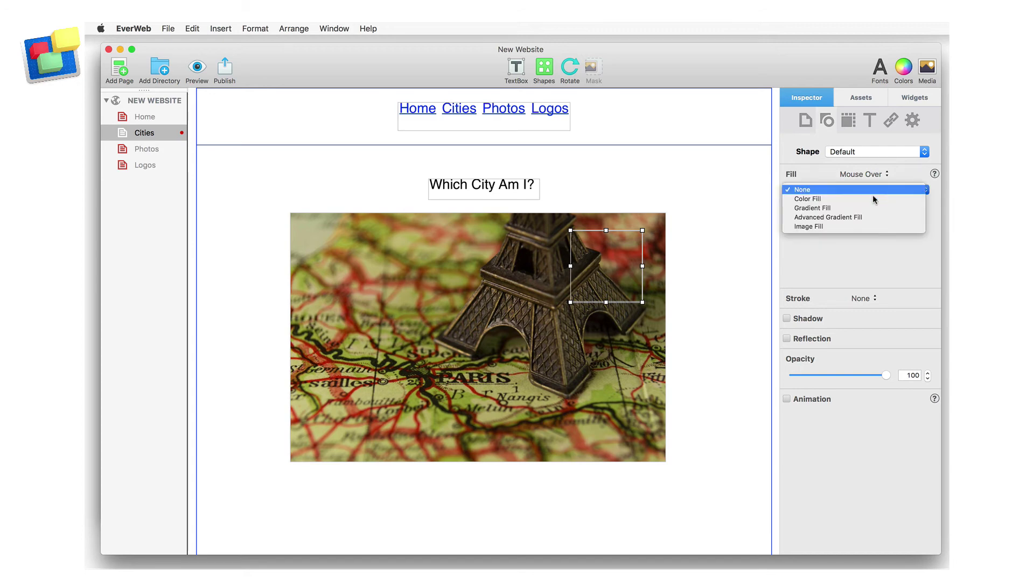
left_click(836, 227)
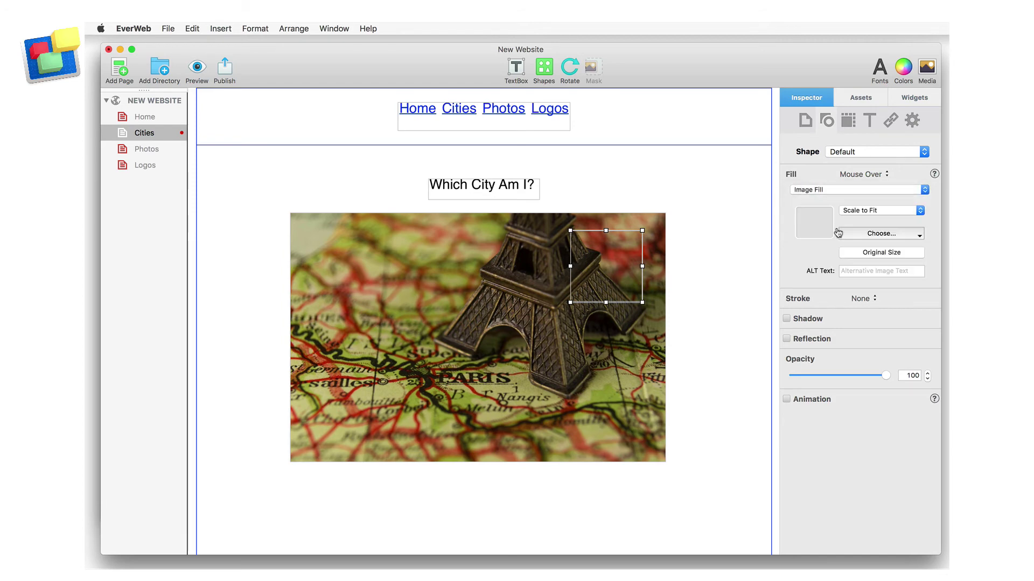
left_click(918, 237)
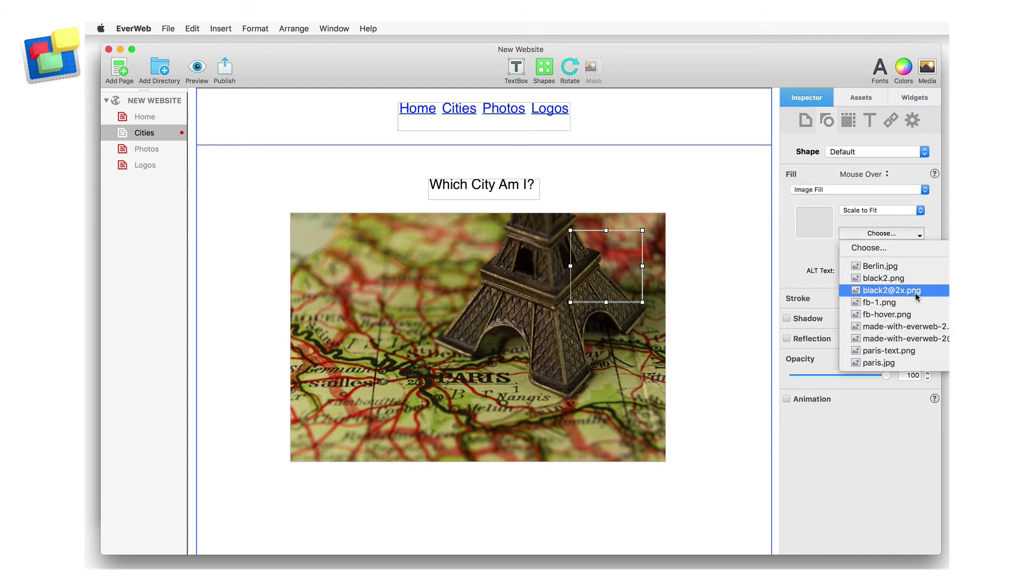
left_click(923, 350)
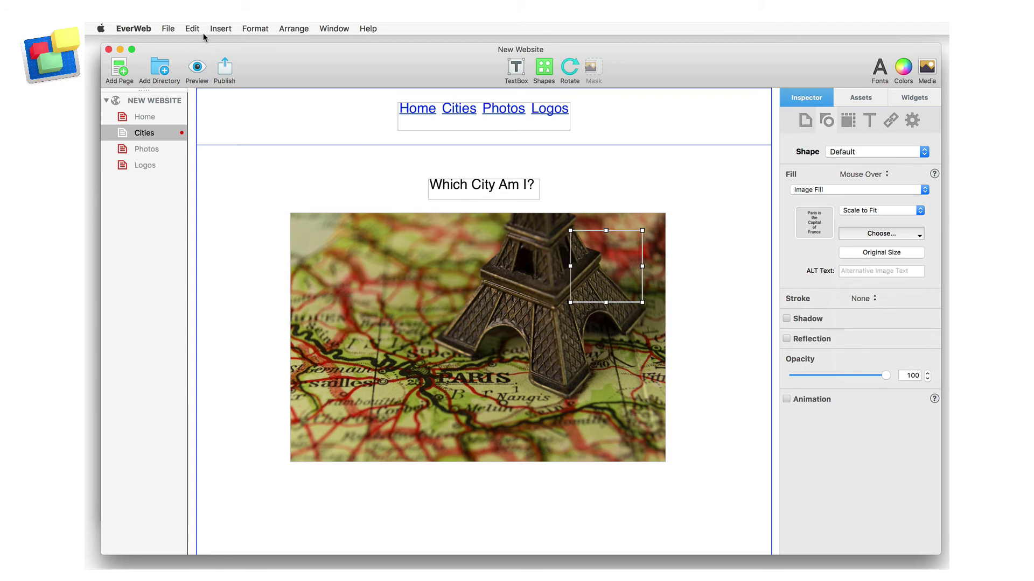
Step: Set the hotspot box to Always On Top in the Arrange menu
left_click(285, 28)
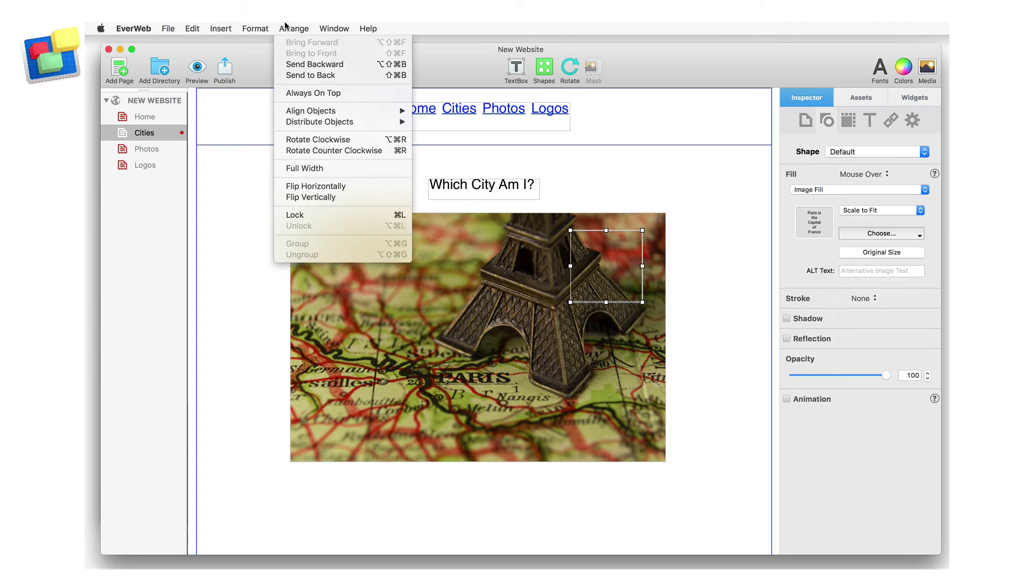
left_click(359, 94)
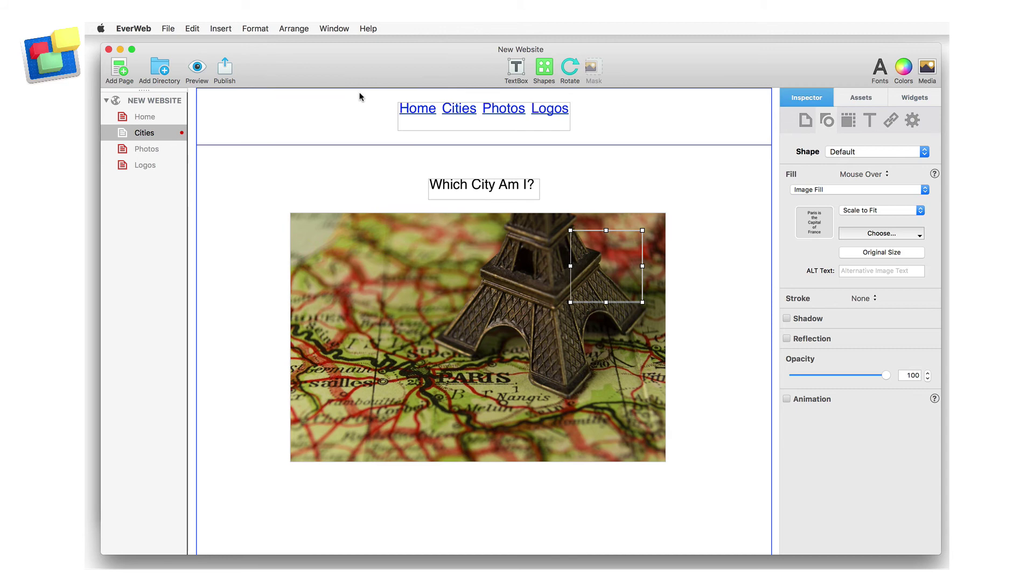
left_click(198, 66)
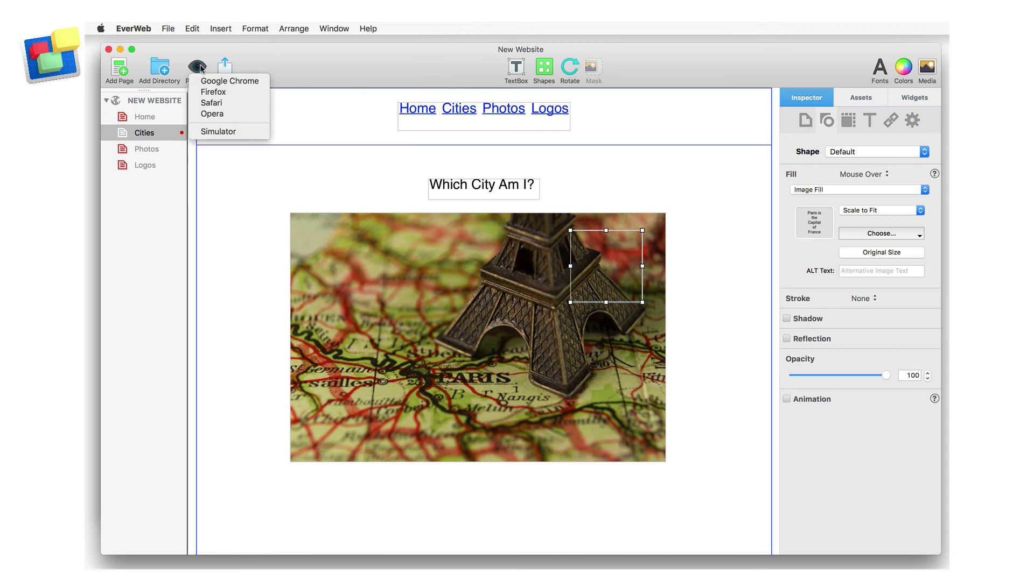
Step: Preview the Cities page in Safari and hover the Paris photo to reveal 'Paris is the Capital of France'
left_click(231, 101)
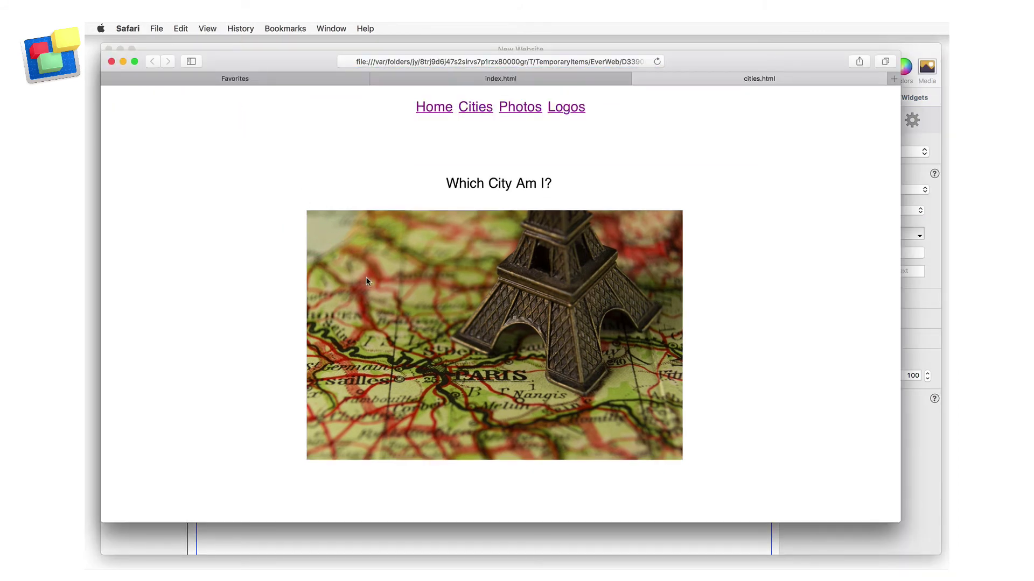
mouse_move(606, 263)
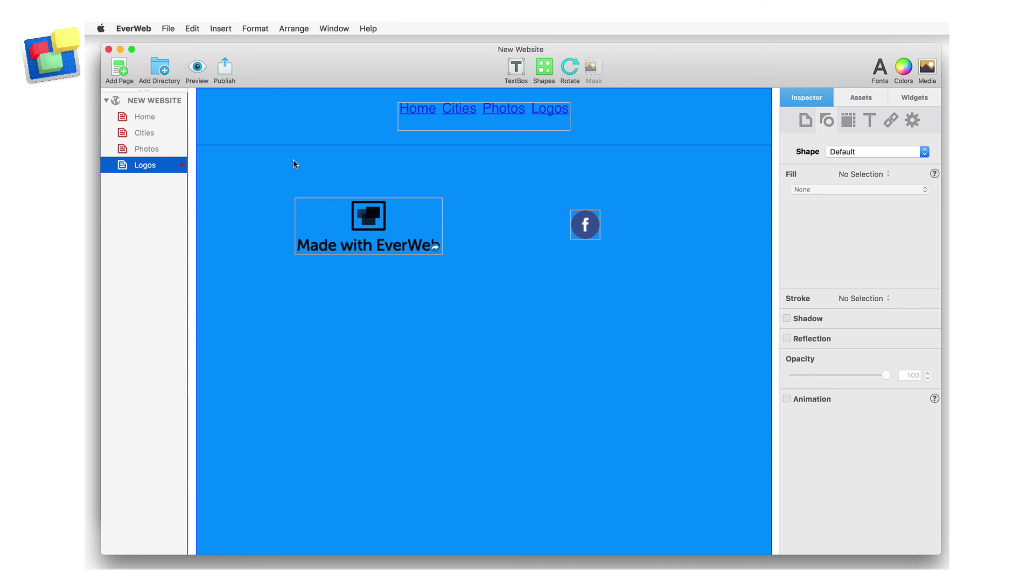
Step: Set Mouse Over fills on the Made with EverWeb logo and the Facebook icon, using a white Facebook logo
left_click(353, 218)
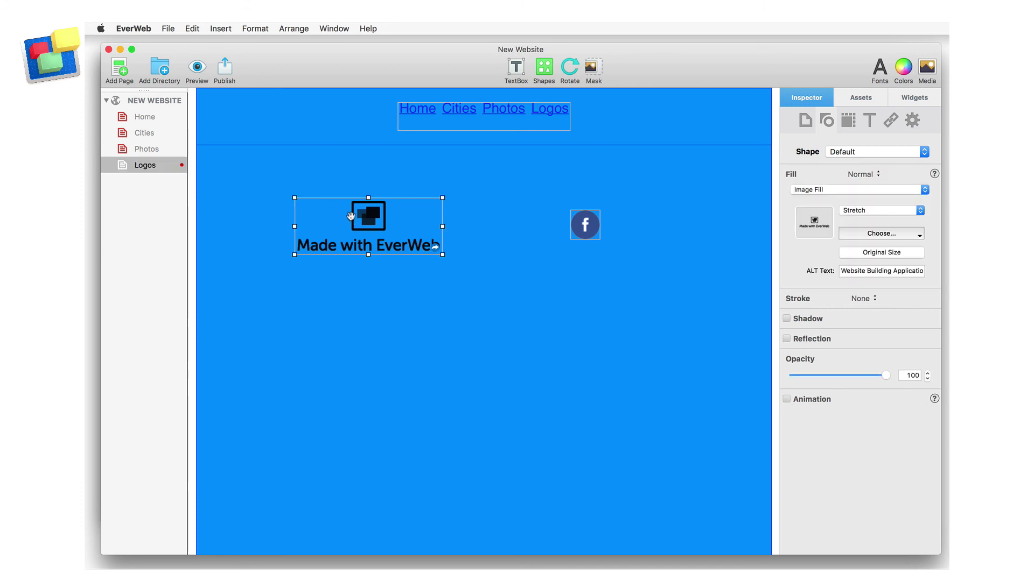
left_click(875, 177)
left_click(883, 186)
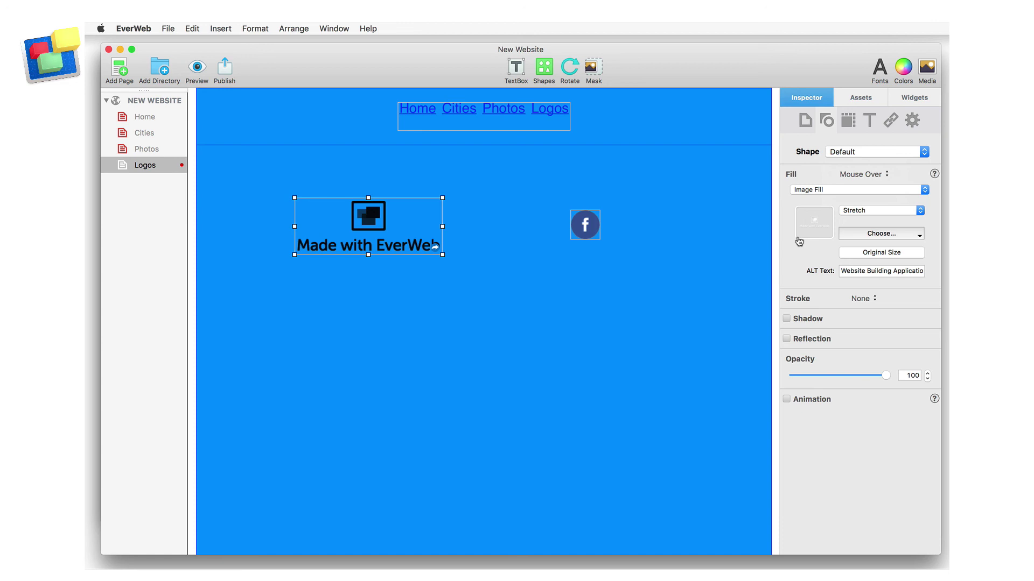
left_click(725, 283)
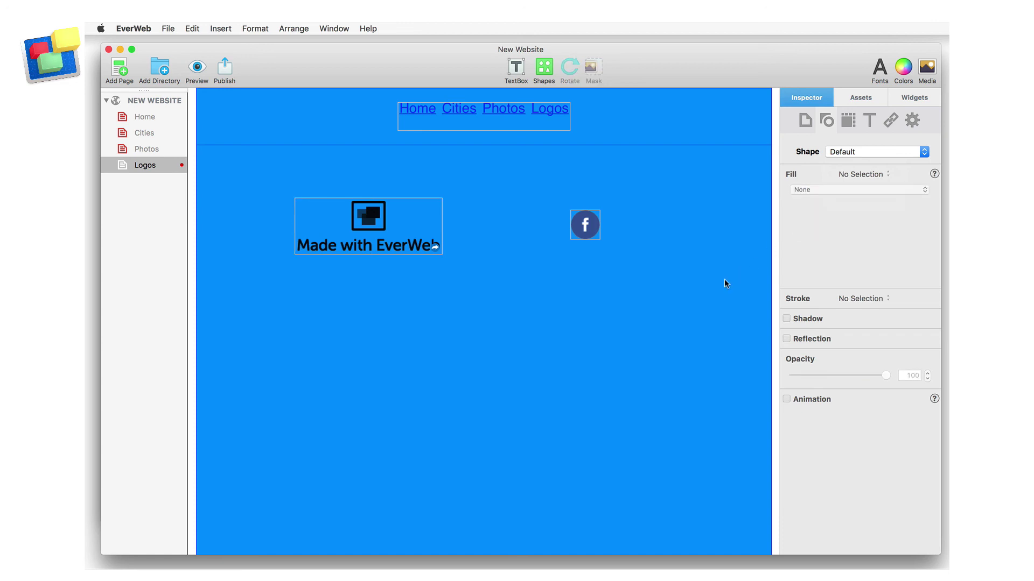
left_click(584, 229)
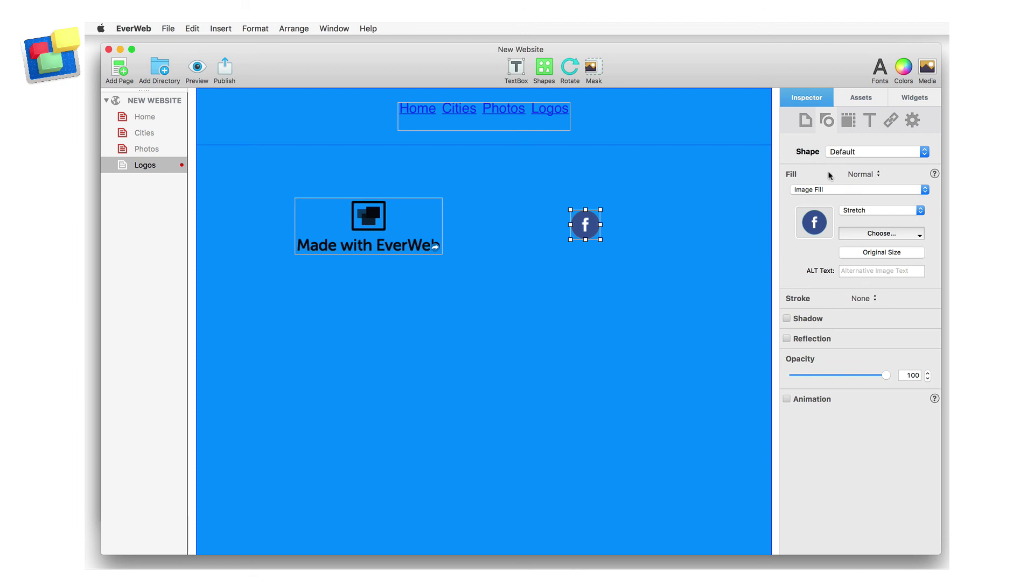
left_click(877, 173)
left_click(890, 183)
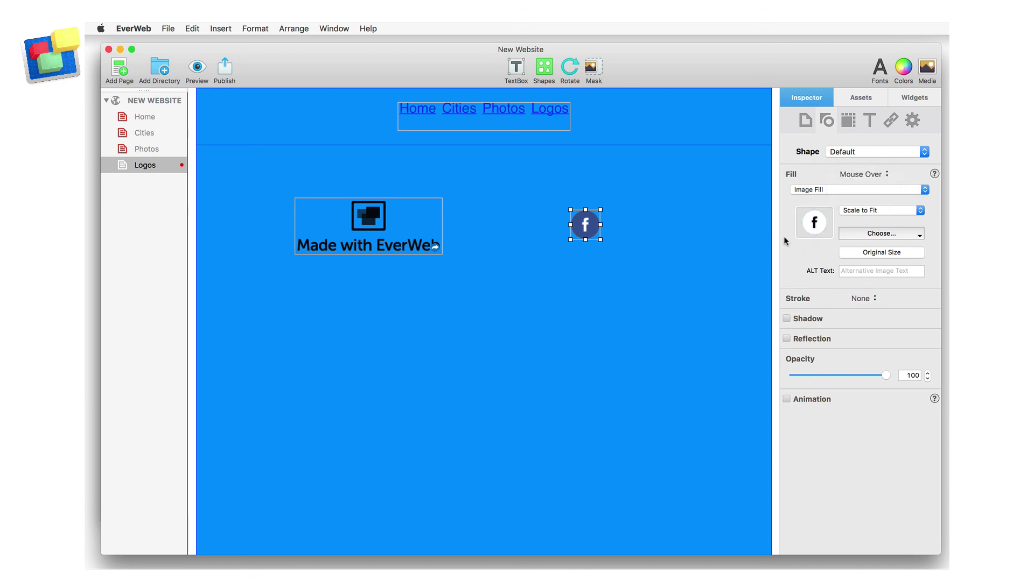
Step: Preview the Logos page in Safari
left_click(215, 66)
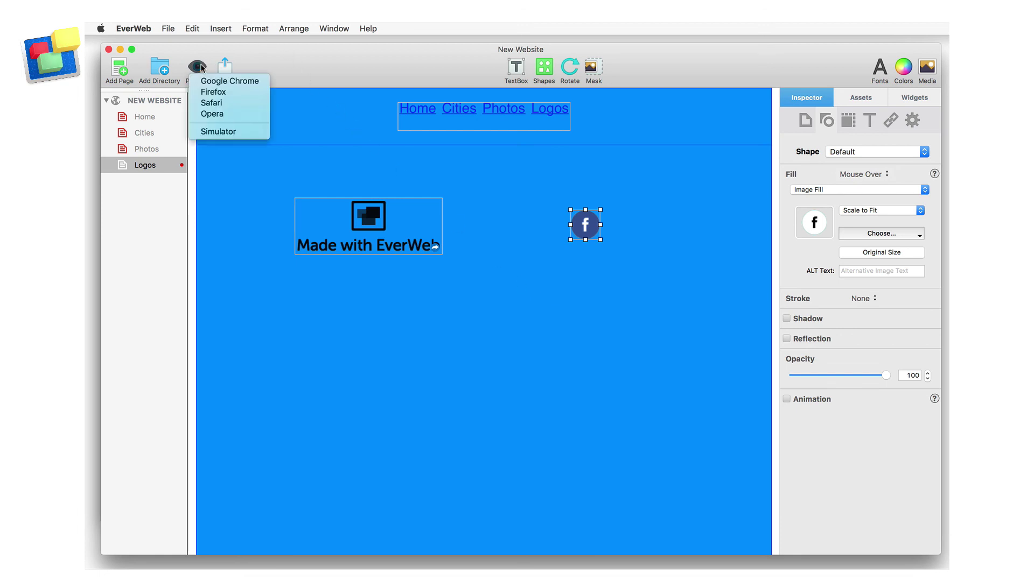
left_click(232, 103)
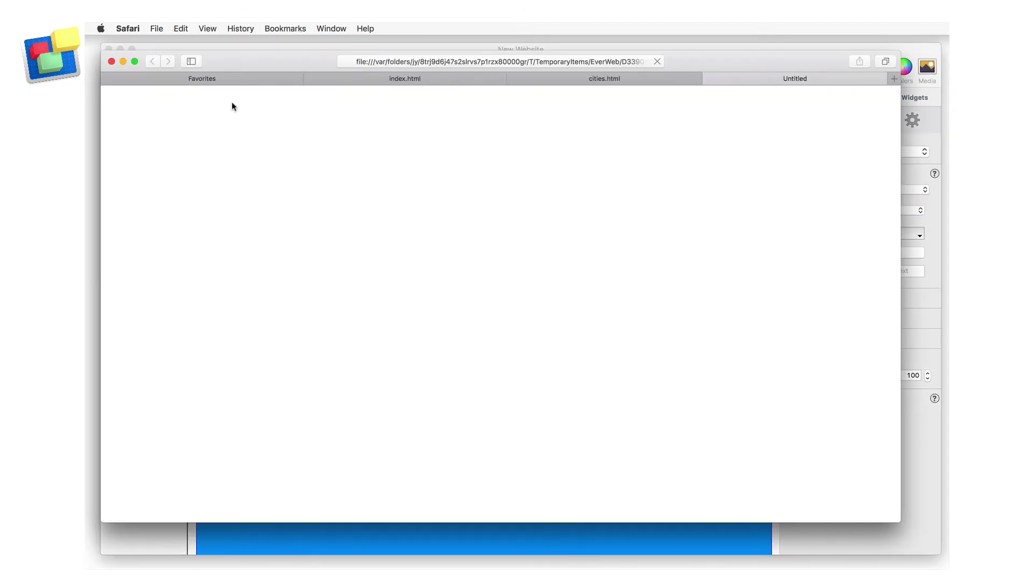